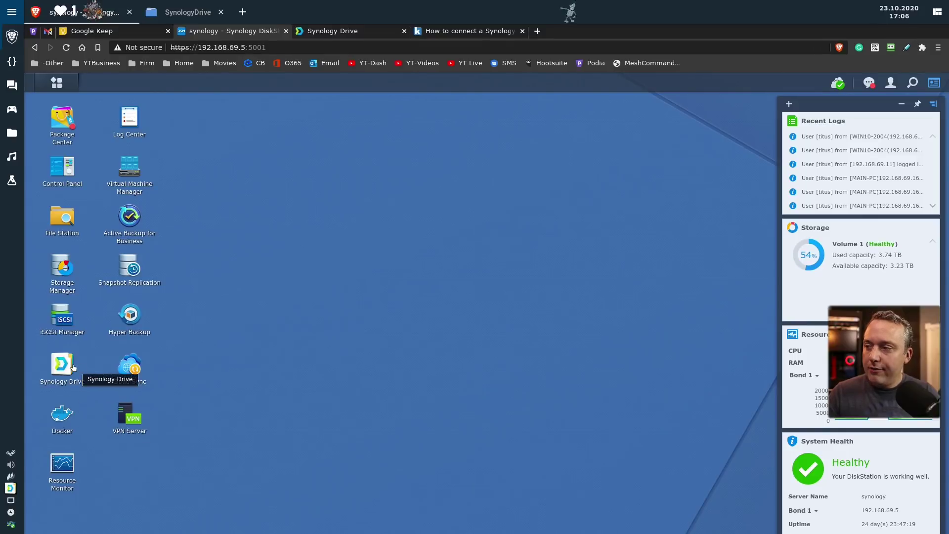
Place the Synology Drive My Drive web list beside the local SynologyDrive folder window.
click(337, 32)
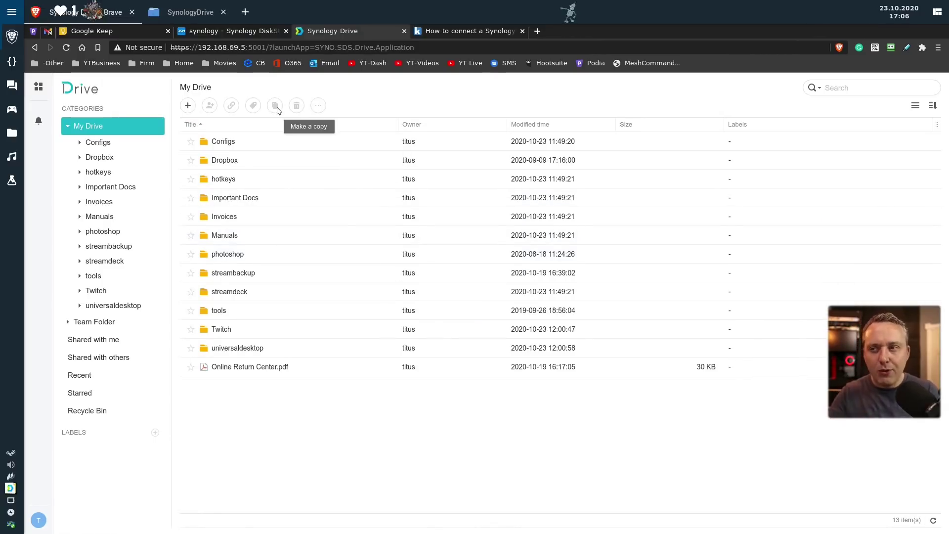
click(156, 14)
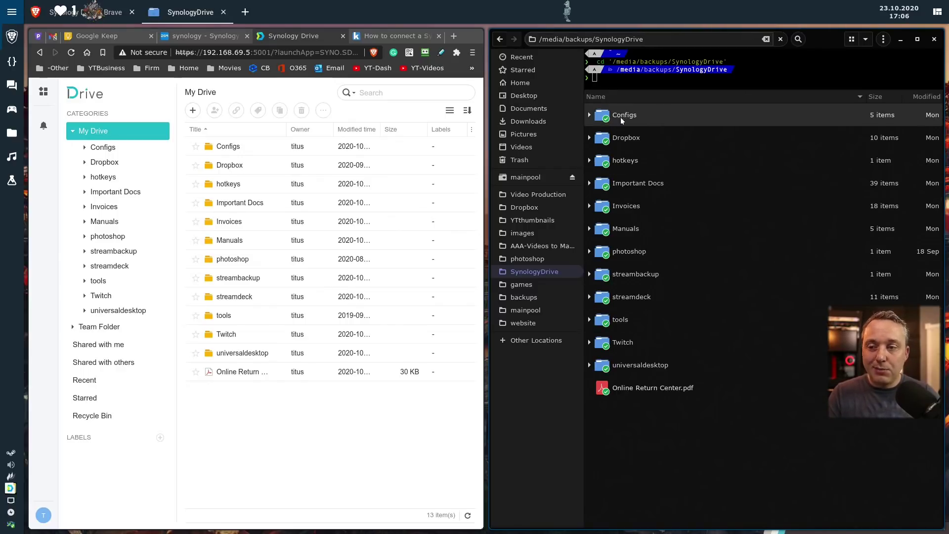
Create a New Document in the local synced folder and refresh Drive web to see it appear.
right_click(641, 426)
mouse_move(687, 446)
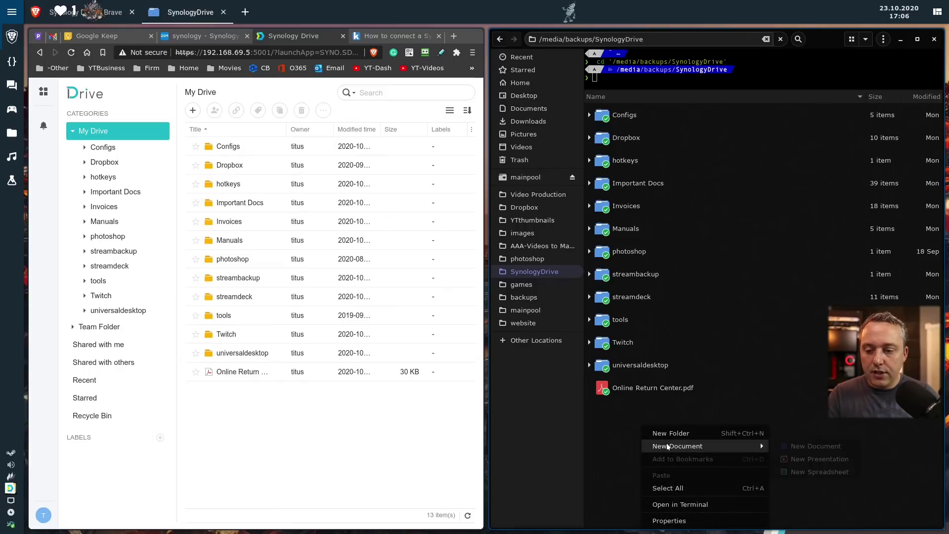
click(816, 446)
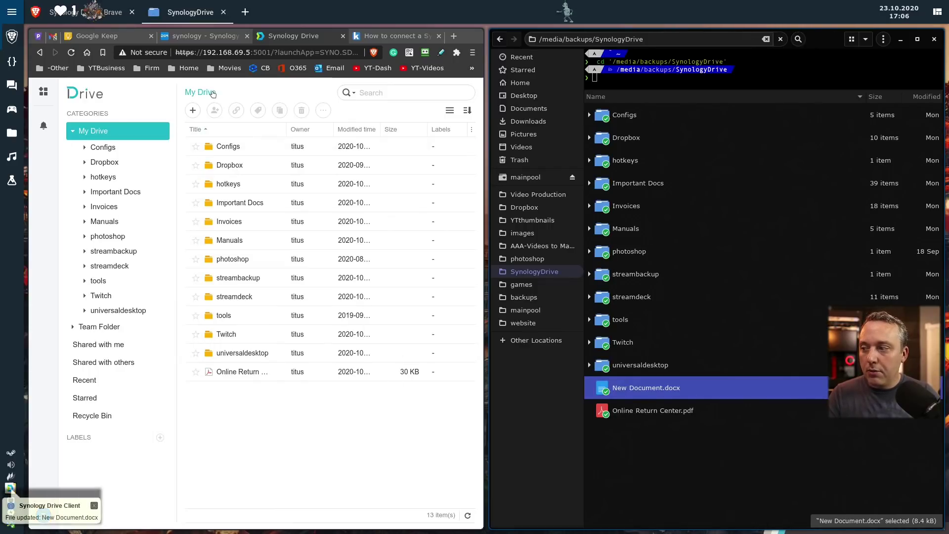
click(212, 92)
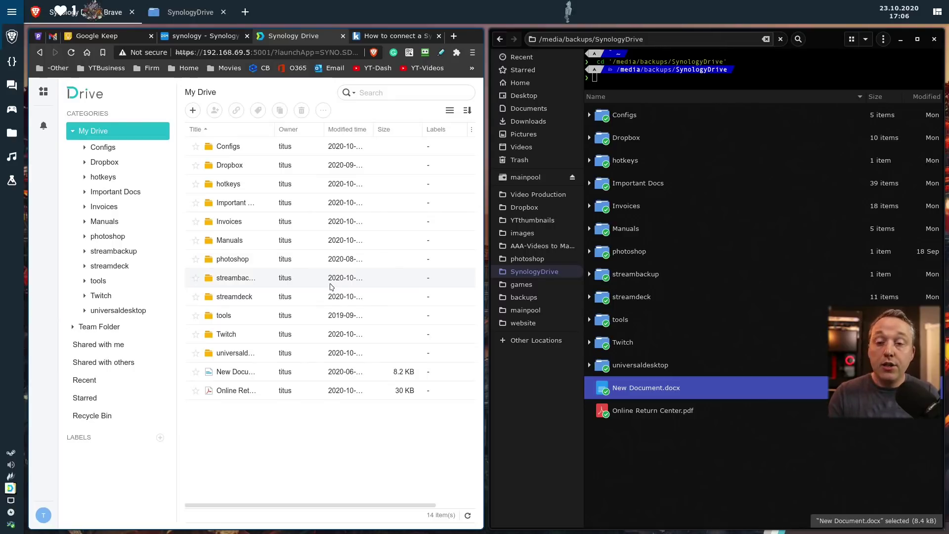
Trash New Document.docx, confirm its removal in Drive web, and go into AAA-Videos to Make.
right_click(645, 393)
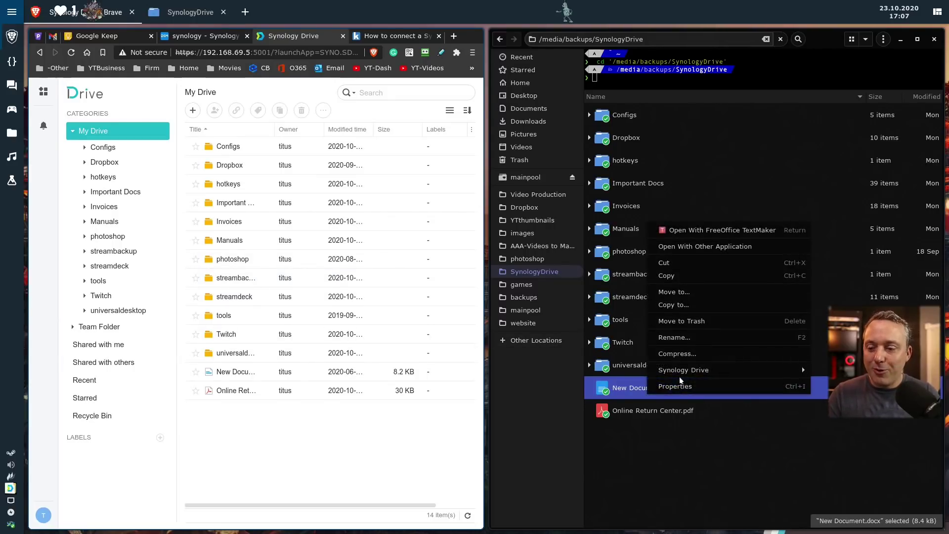
click(684, 320)
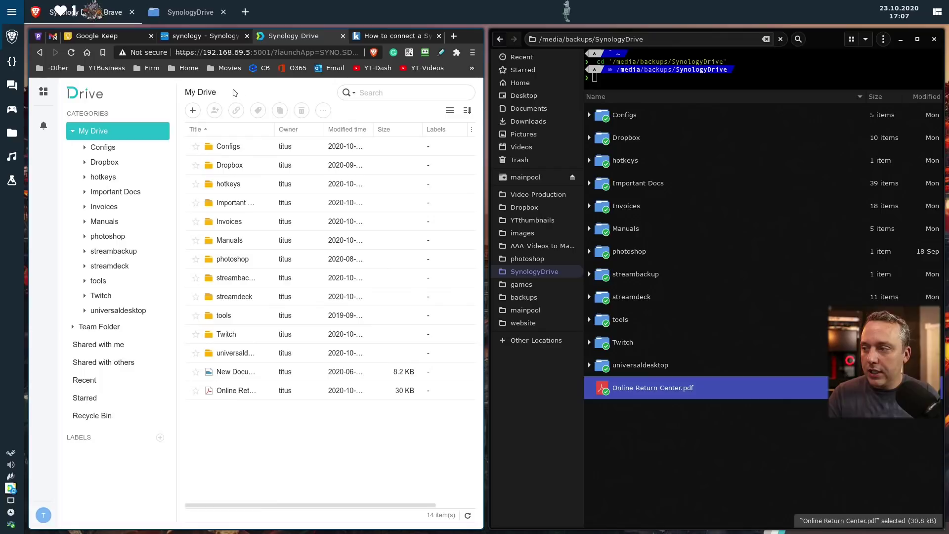
click(208, 92)
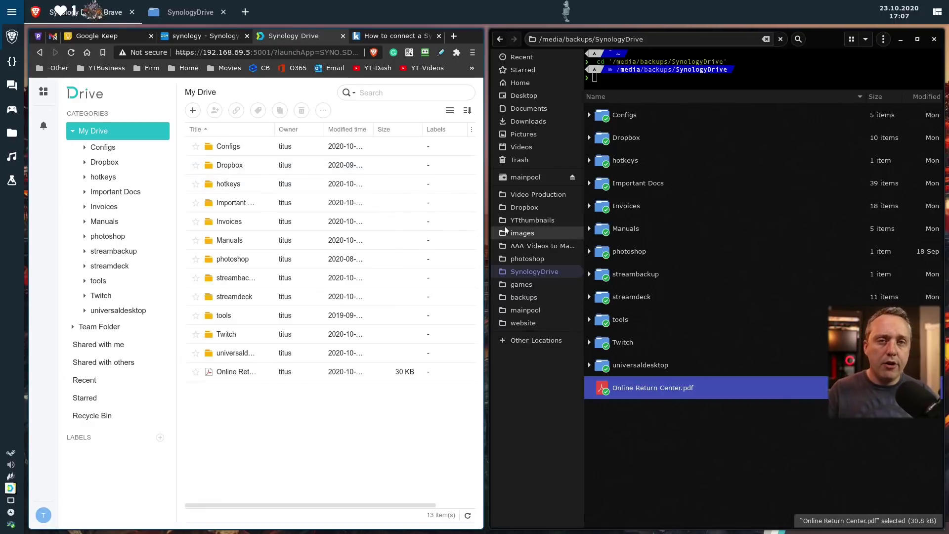
click(539, 246)
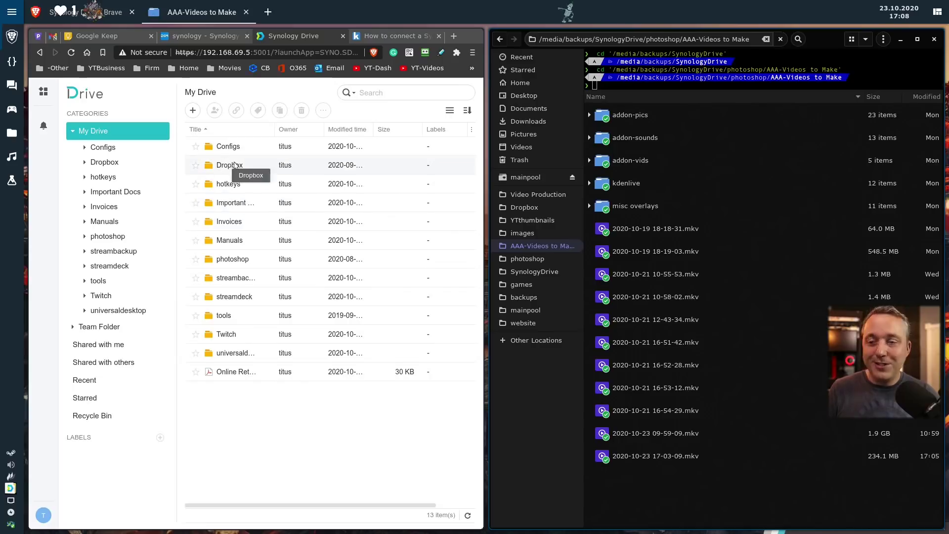
Close the local file manager window and the Synology Drive web tab.
click(934, 39)
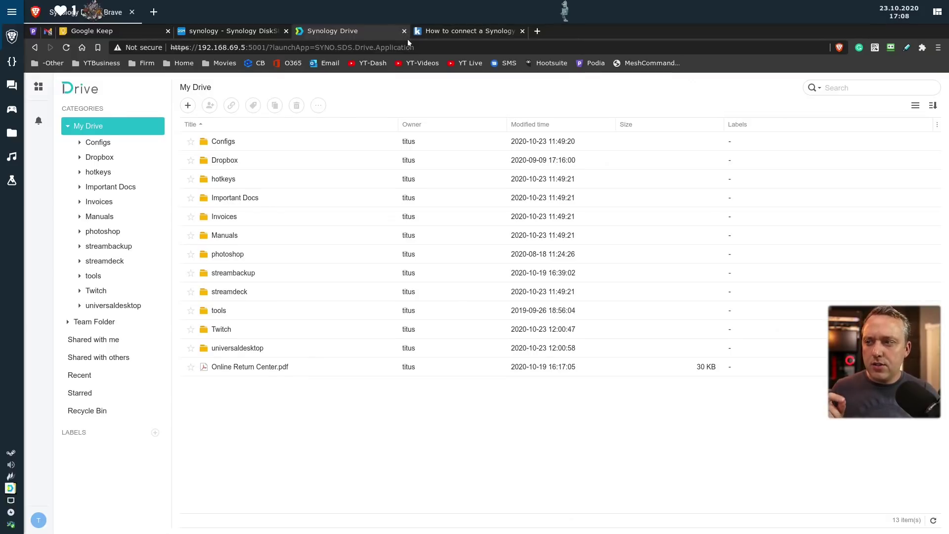
click(403, 31)
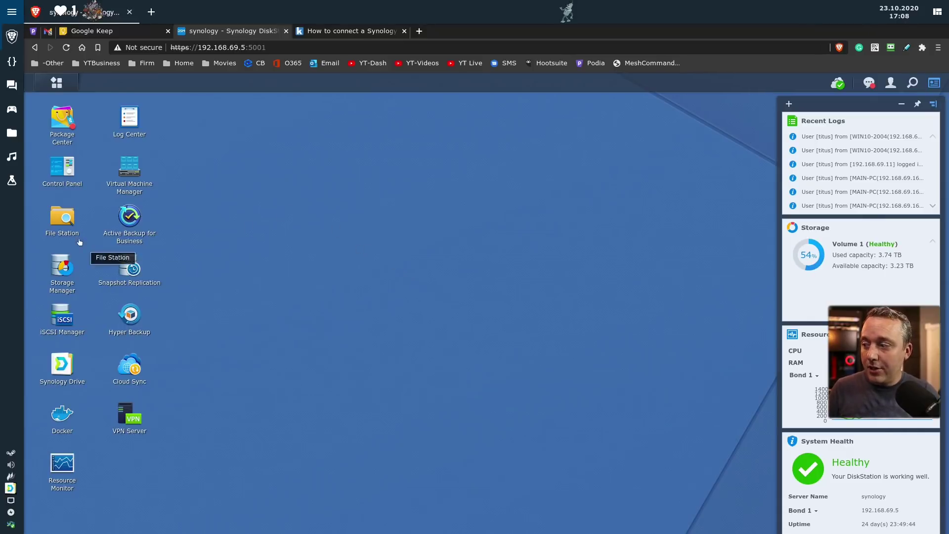
Glance into File Station's shared folders, close it, and bring up Control Panel.
double_click(62, 220)
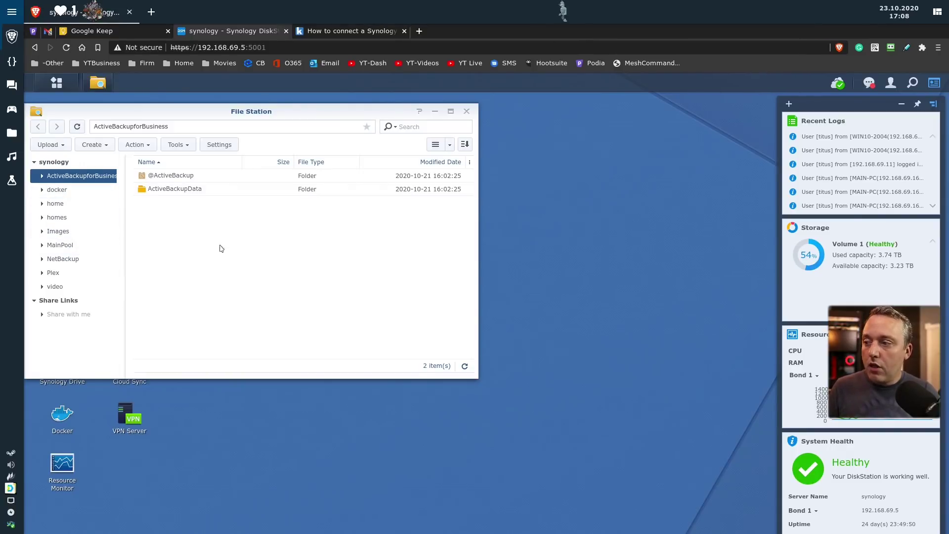
click(466, 111)
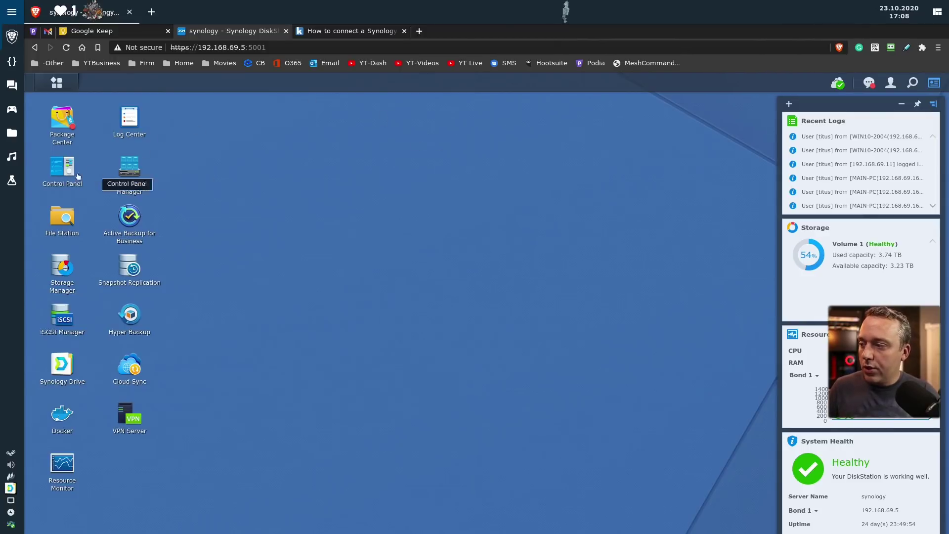
click(62, 171)
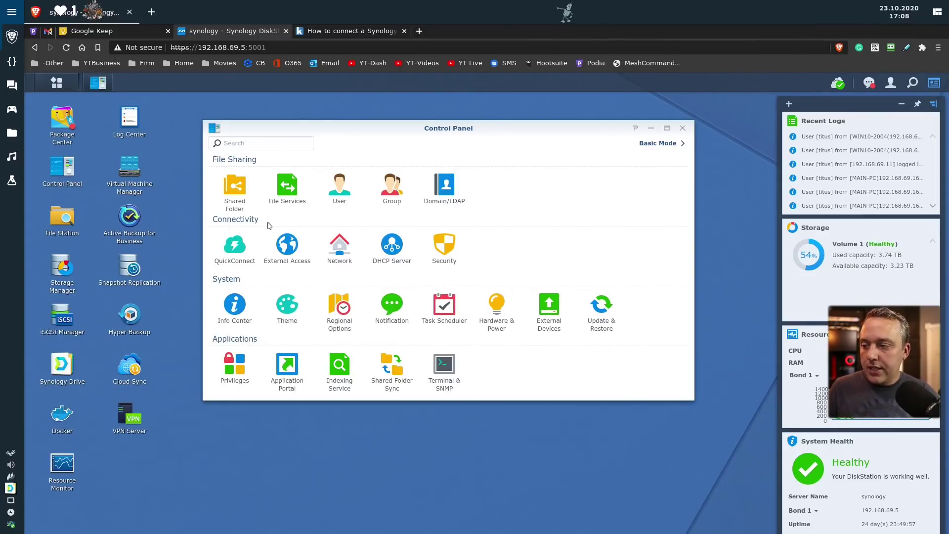
Enable QuickConnect with its existing ID and accepted terms, apply, and test its address.
click(234, 249)
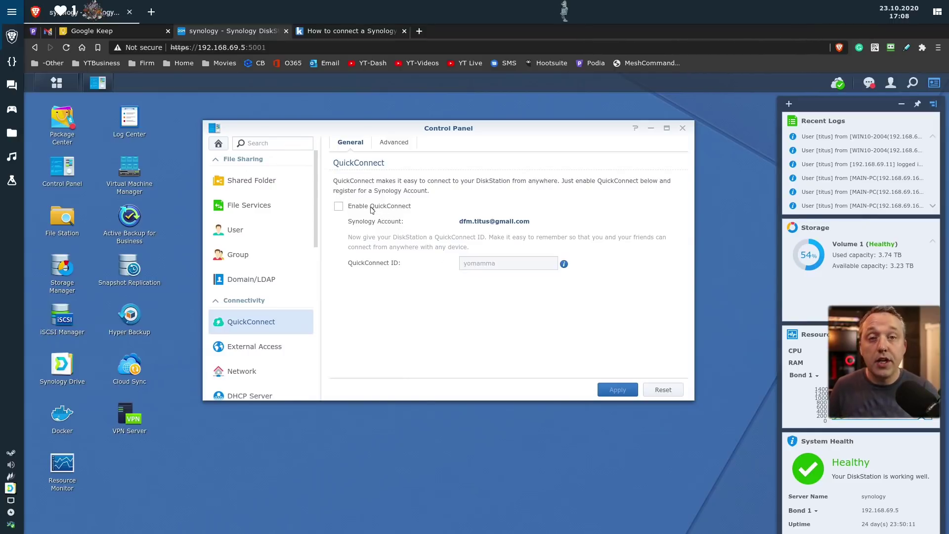
click(368, 207)
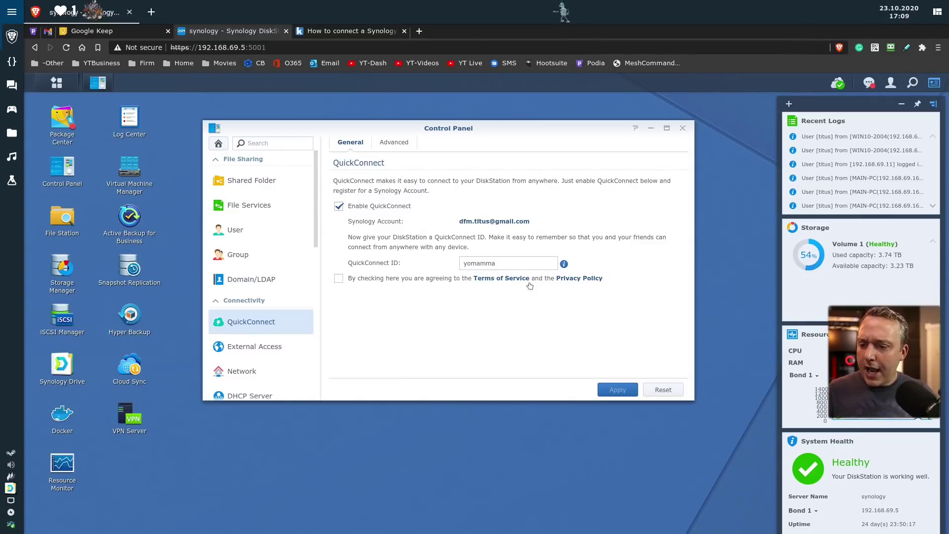
click(370, 279)
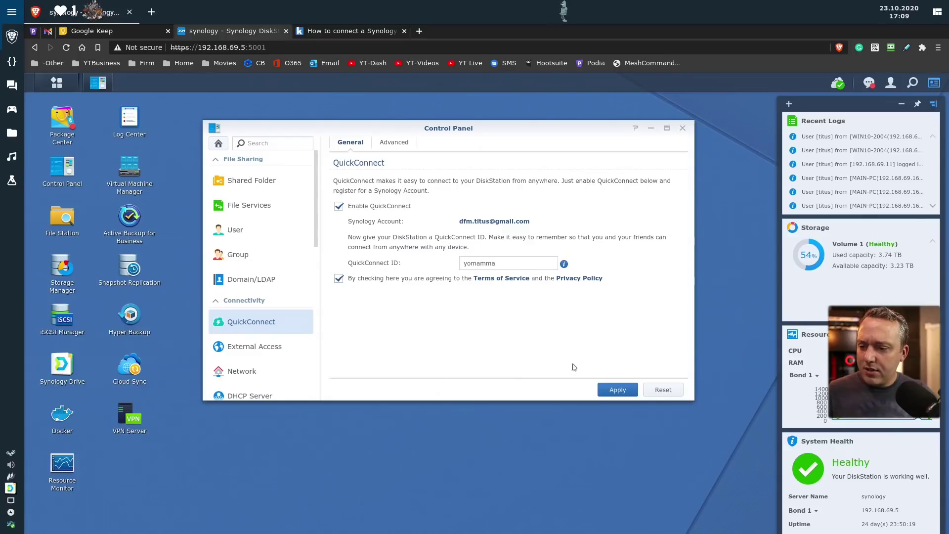
click(613, 390)
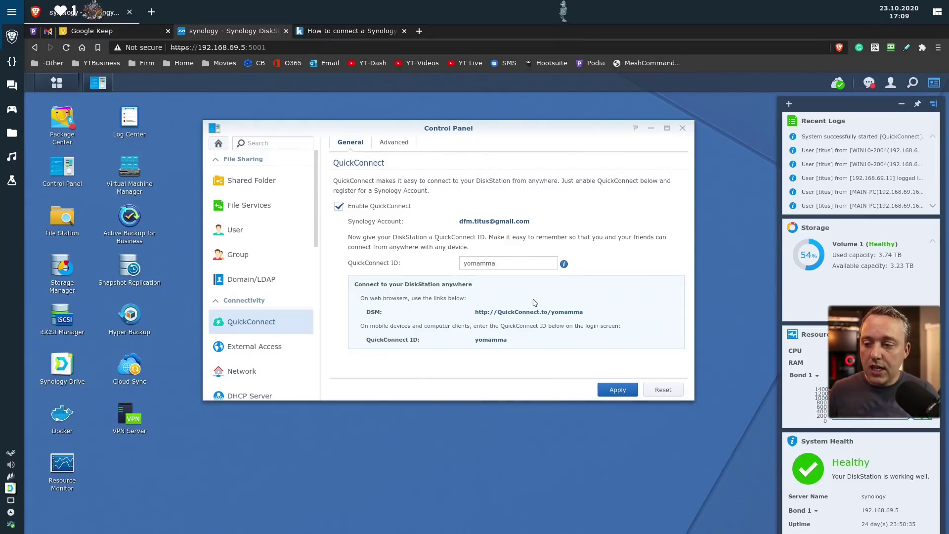
click(536, 315)
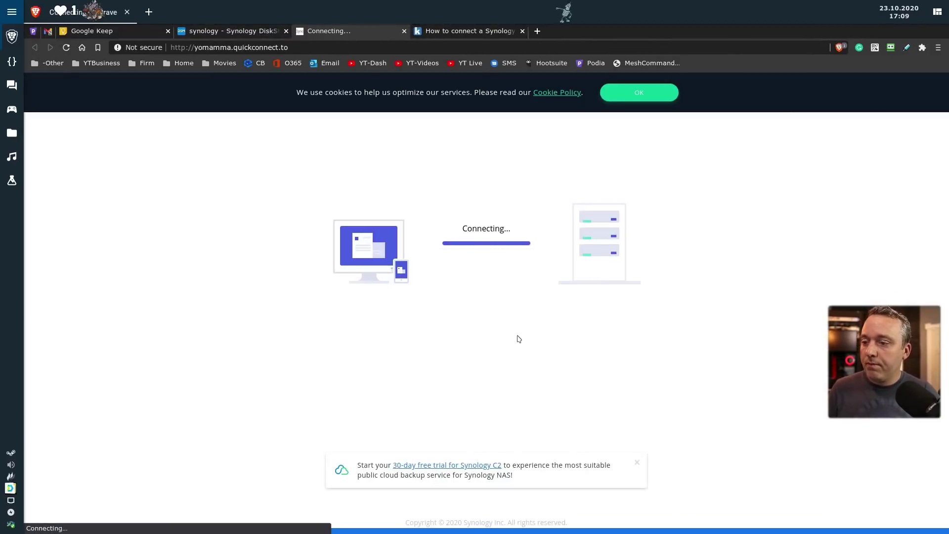
Close the QuickConnect test tab, disable QuickConnect, and view the router port-forwarding rules.
click(641, 96)
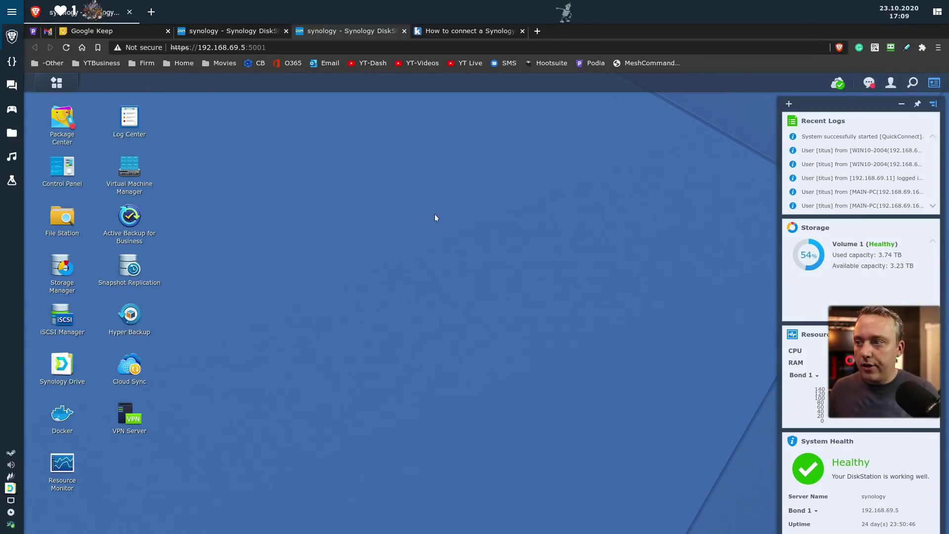
click(403, 31)
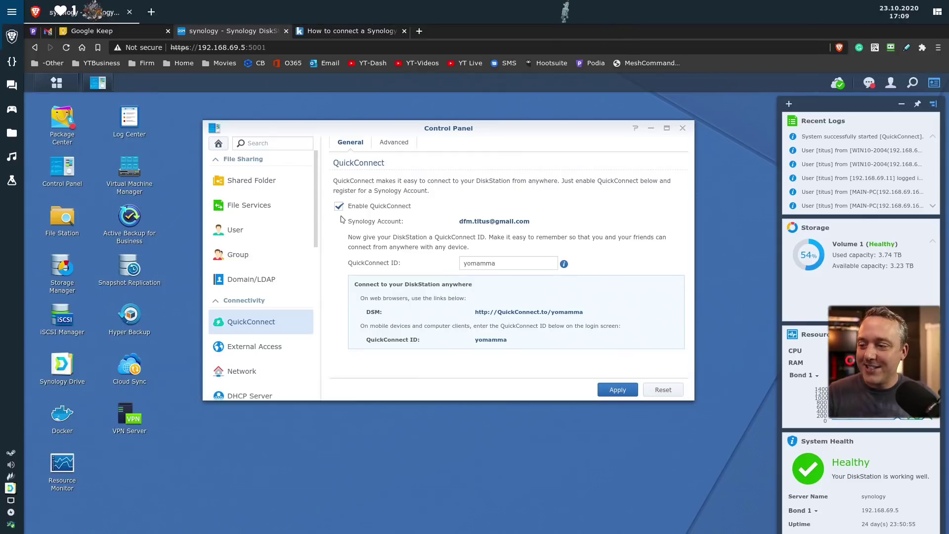
click(339, 206)
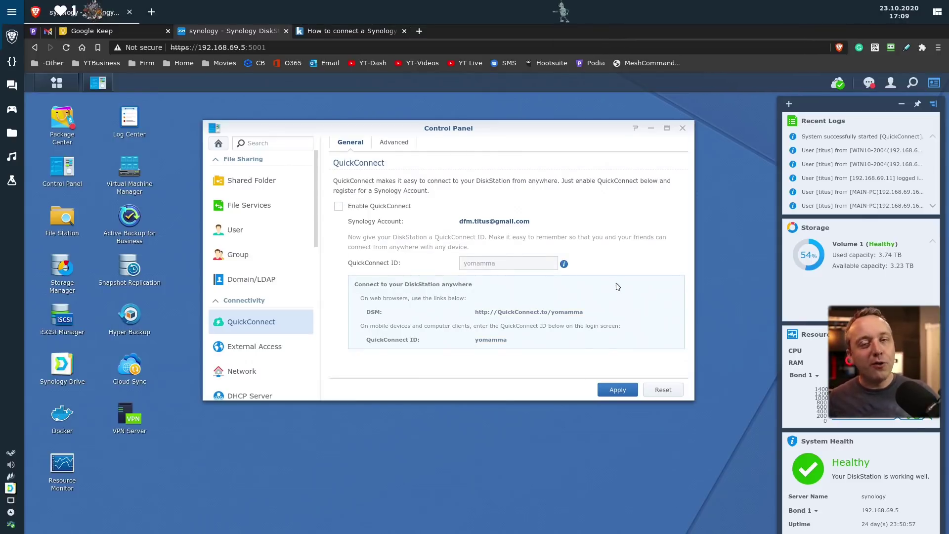
click(619, 388)
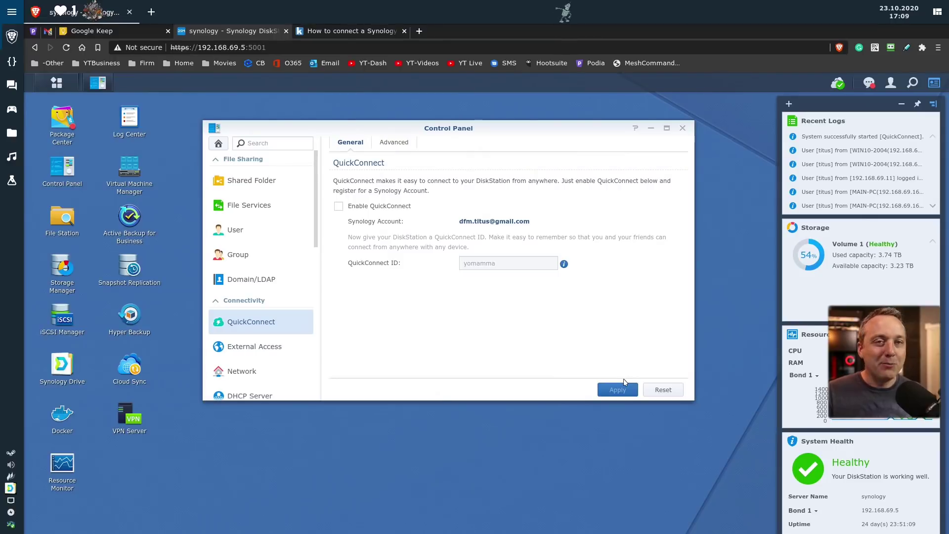
click(254, 346)
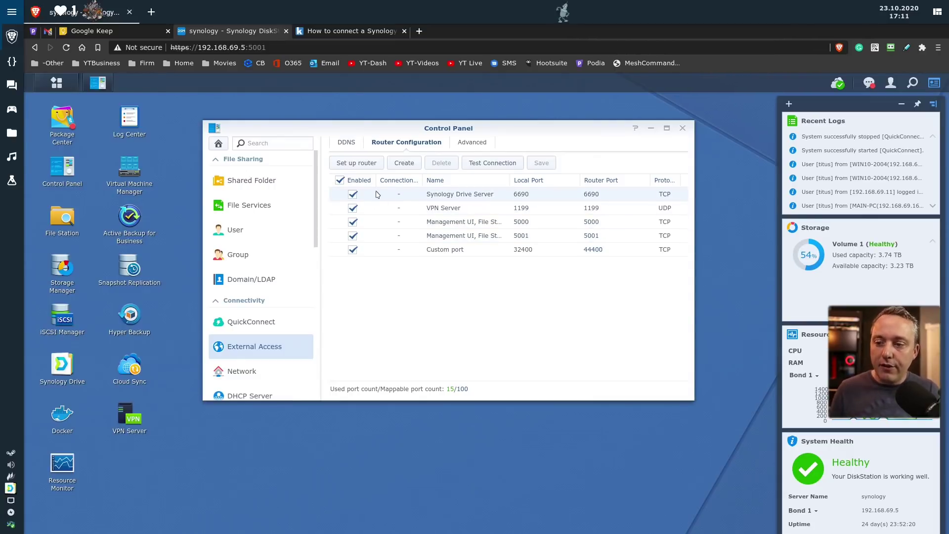
Inspect the Synology Drive Server and VPN Server forwarding rules, then launch VPN Server's Overview.
click(473, 198)
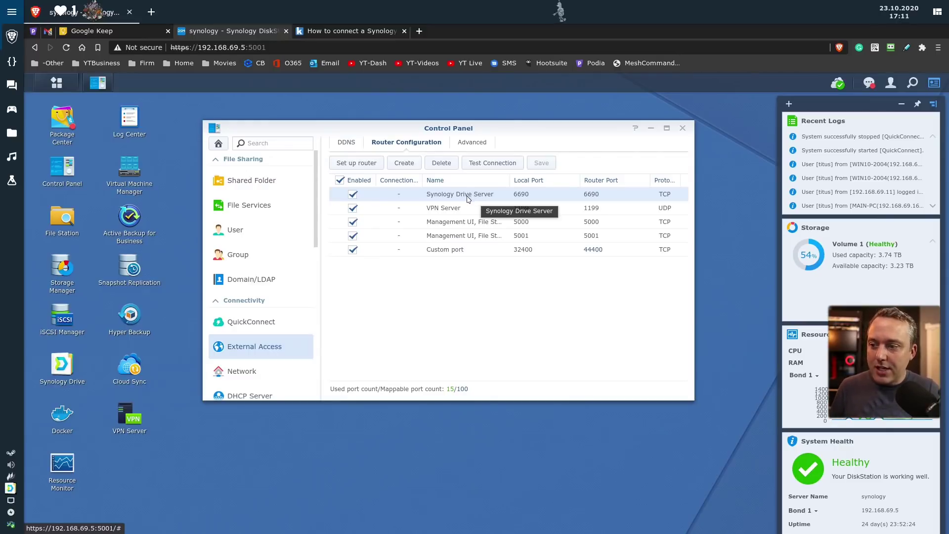
click(455, 209)
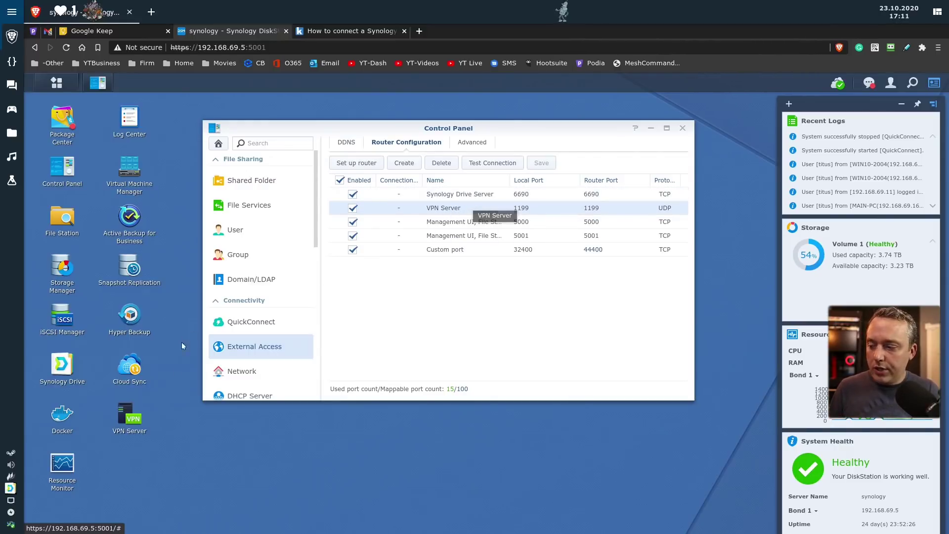
click(131, 416)
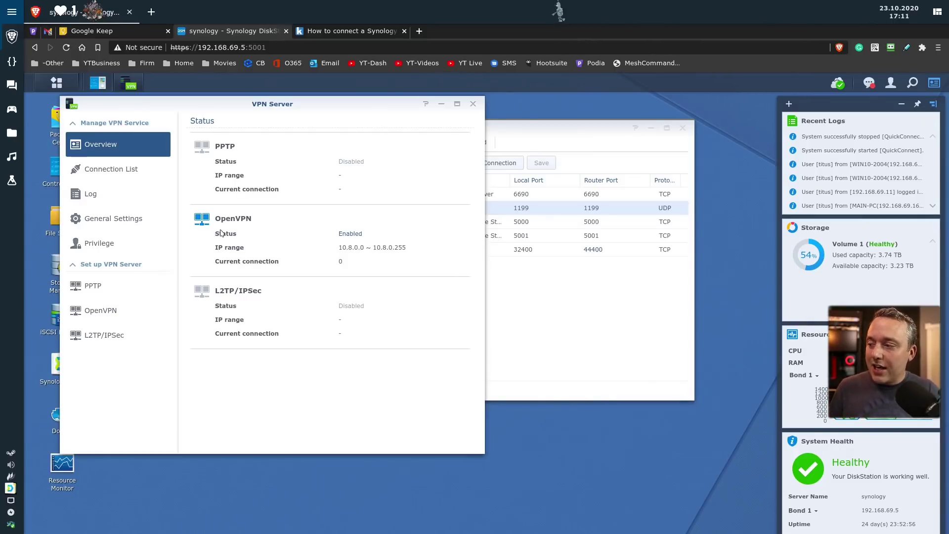
Check OpenVPN's UDP port 1199 in VPN Server settings and export the client configuration openvpn.zip.
click(99, 214)
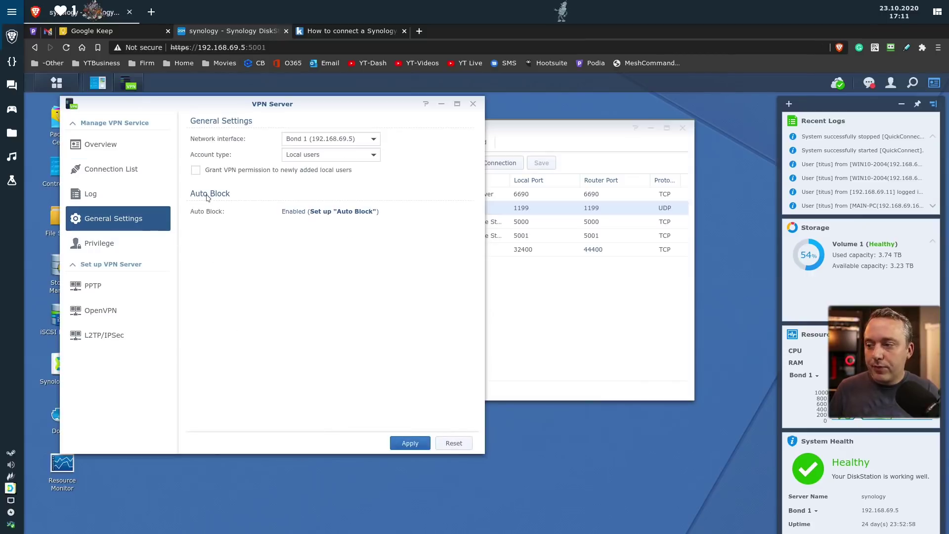
click(99, 312)
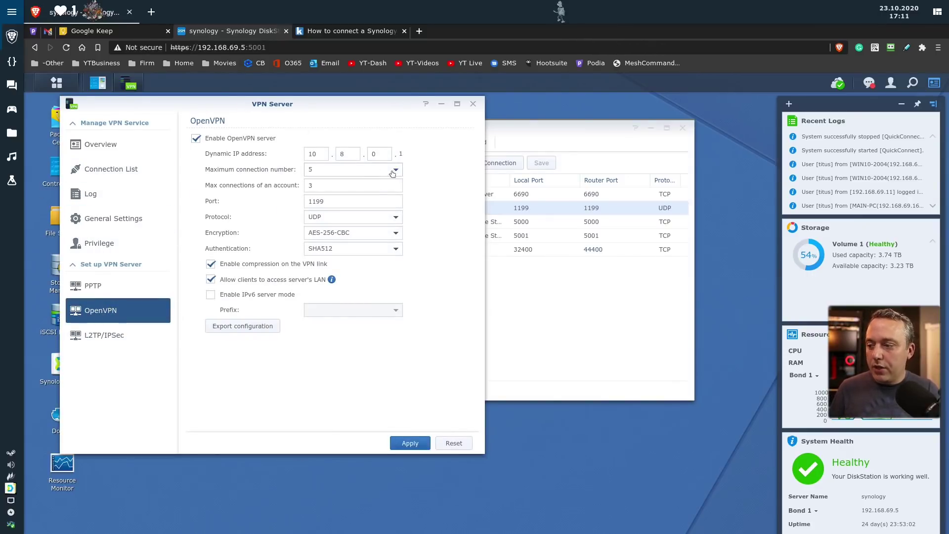
click(339, 200)
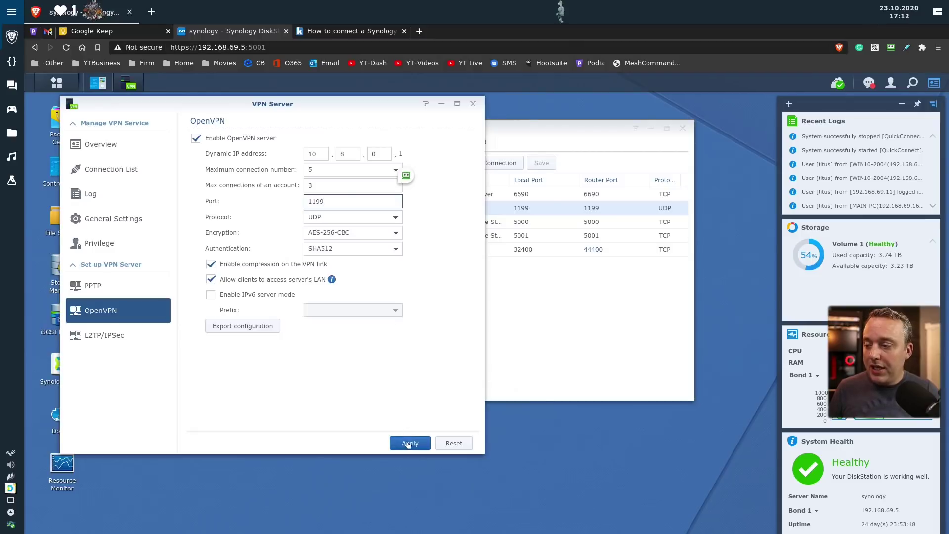
click(243, 327)
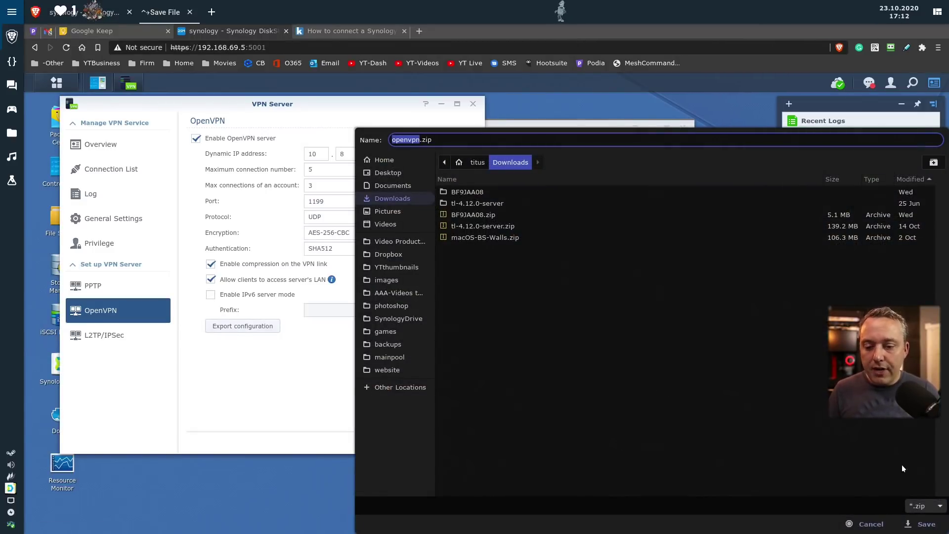
Cancel saving openvpn.zip in the Save File dialog.
click(868, 524)
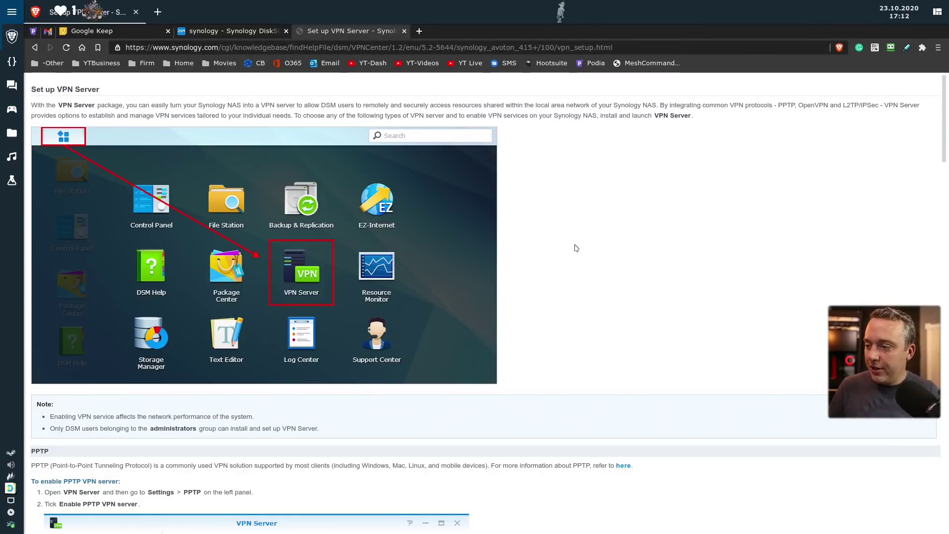
Scroll through the Set up VPN Server article, then close its tab to return to DSM.
scroll(573, 245, down, 10)
scroll(578, 240, down, 7)
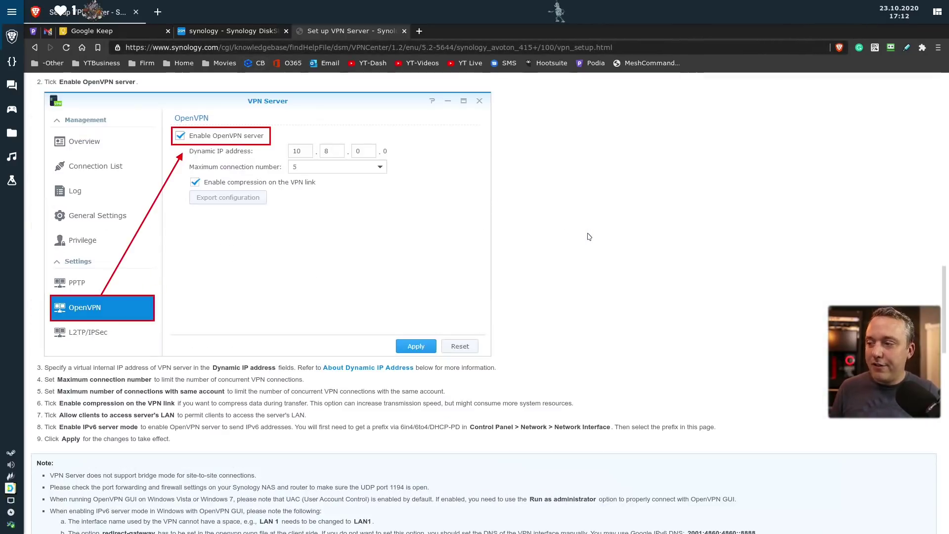
scroll(586, 236, down, 15)
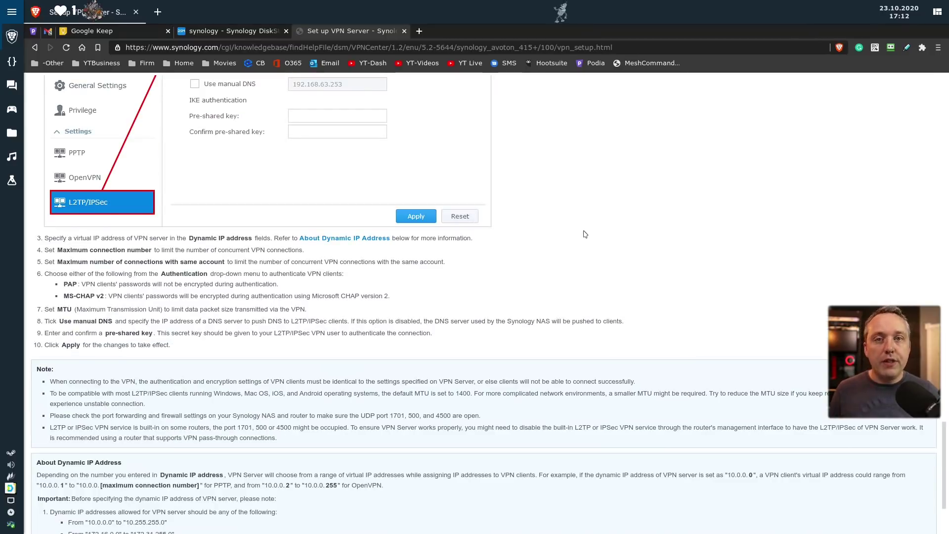
scroll(586, 232, down, 3)
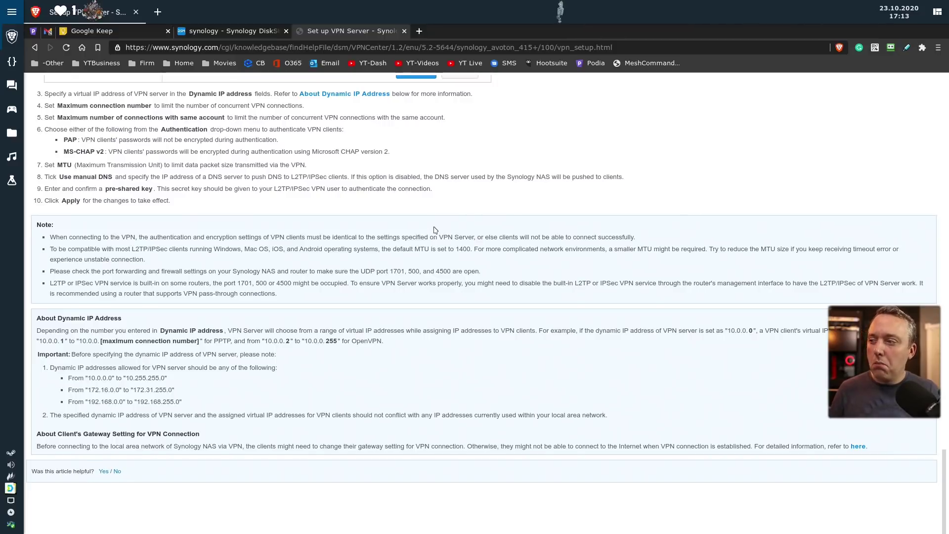
scroll(434, 231, up, 7)
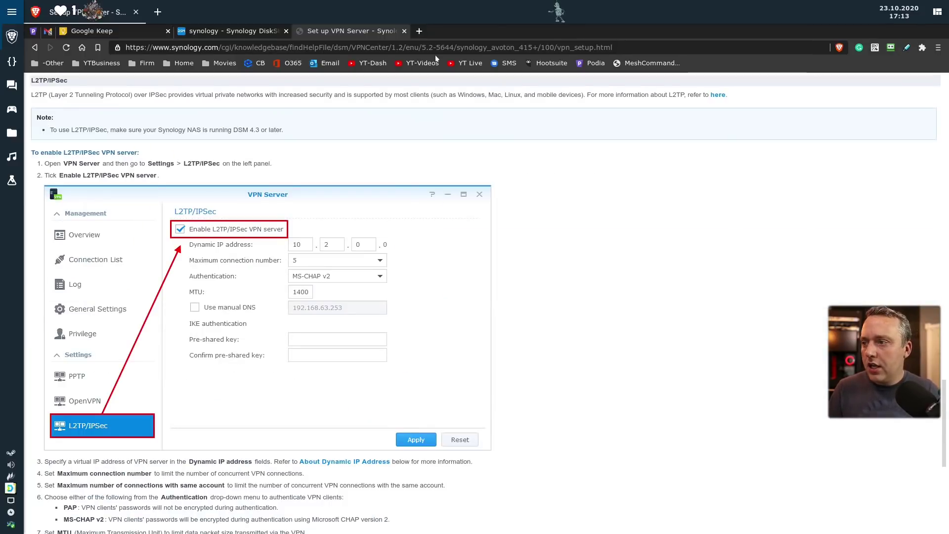
click(404, 31)
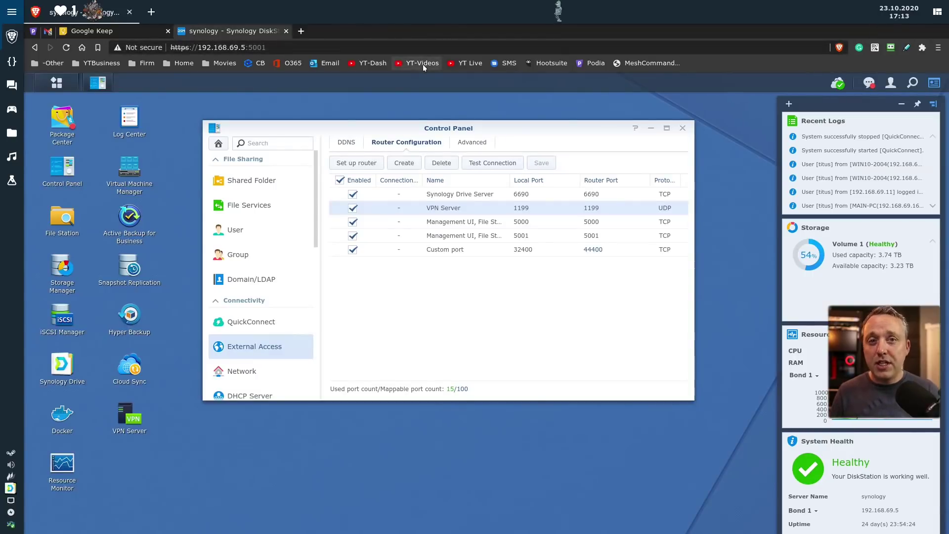